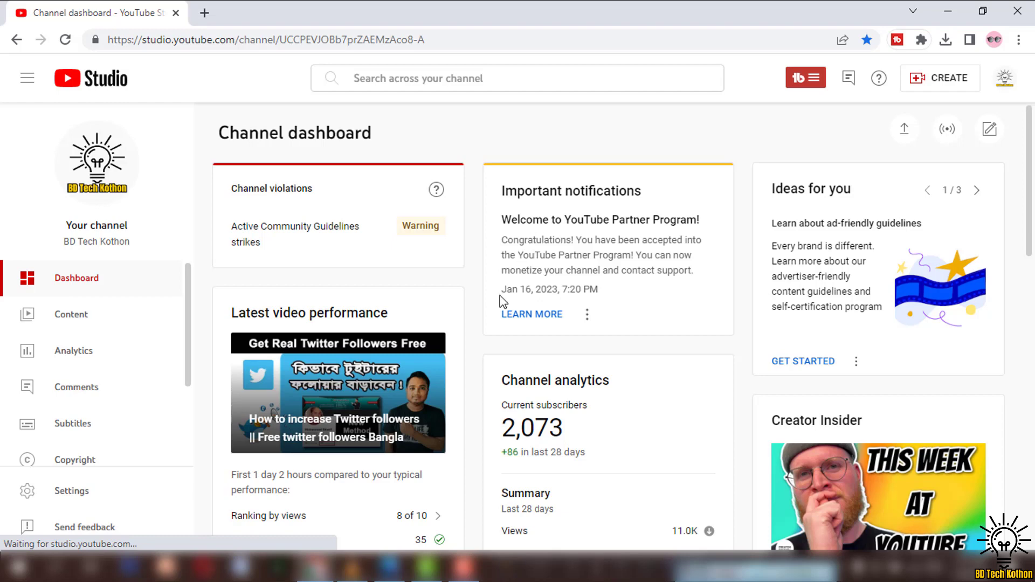
- Examine the dashboard notification welcoming the channel to the YouTube Partner Program, including its text and date
left_click_drag(501, 298, 535, 291)
left_click(563, 256)
left_click_drag(541, 270, 694, 270)
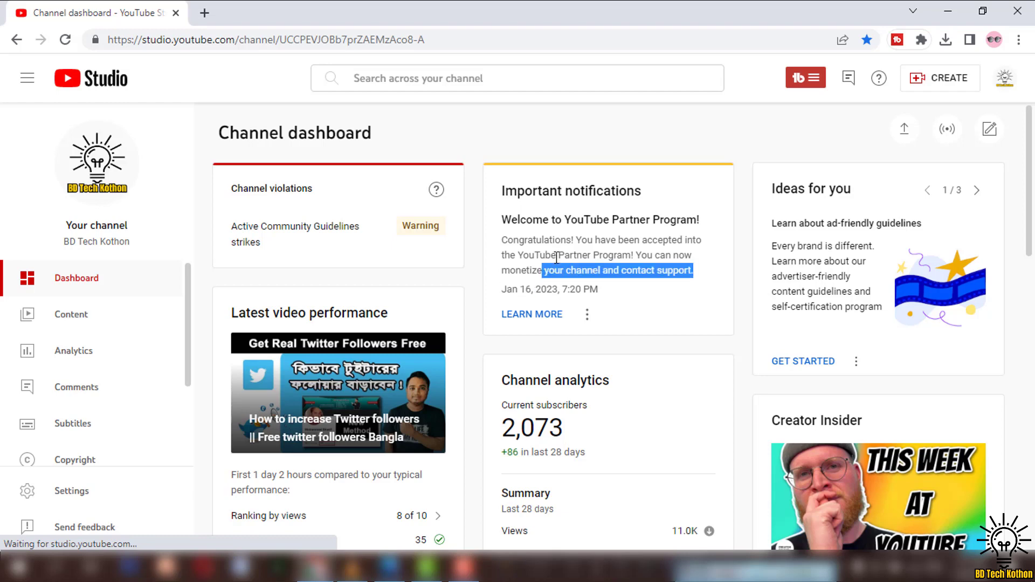
left_click(556, 251)
left_click_drag(507, 292, 532, 290)
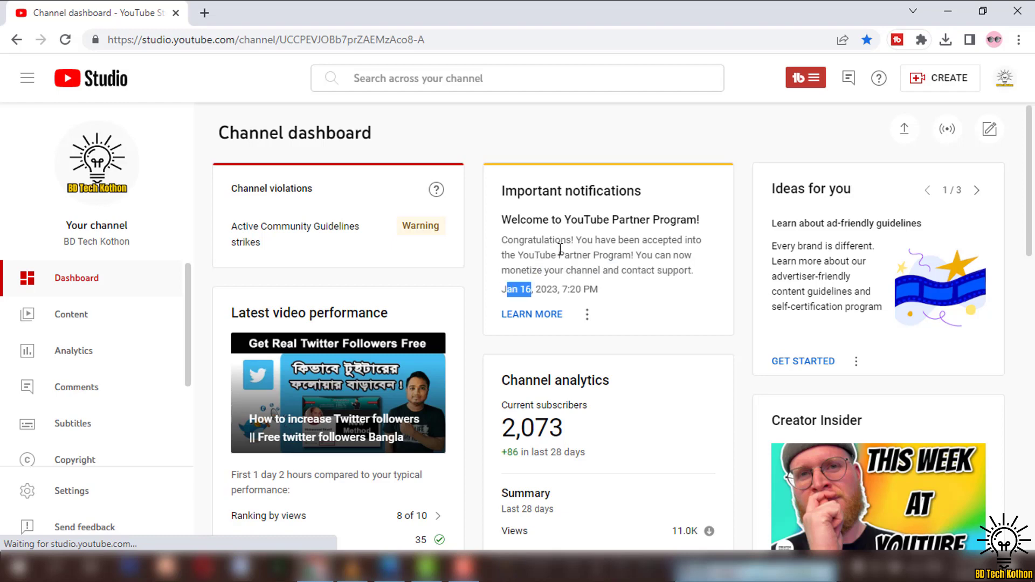
left_click(526, 237)
left_click(360, 563)
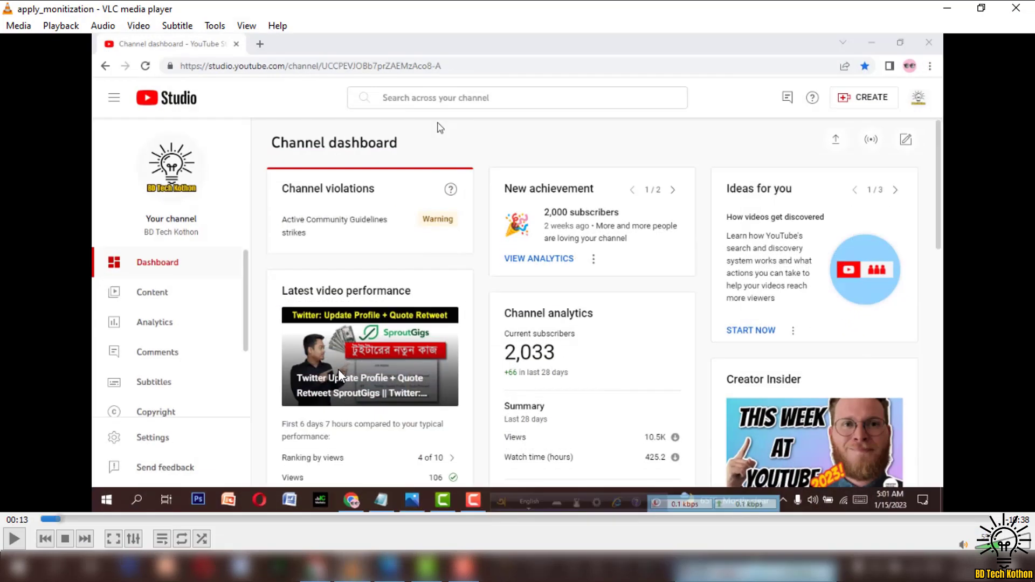
left_click(947, 8)
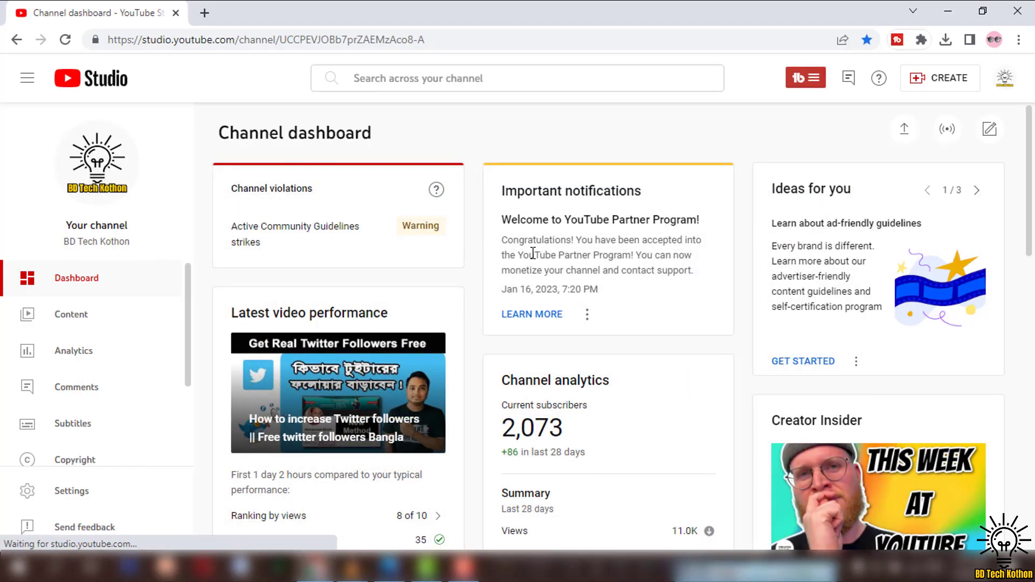
left_click_drag(503, 294, 542, 289)
left_click(562, 260)
left_click_drag(619, 286, 518, 221)
left_click(527, 256)
left_click_drag(504, 220, 728, 224)
left_click(706, 263)
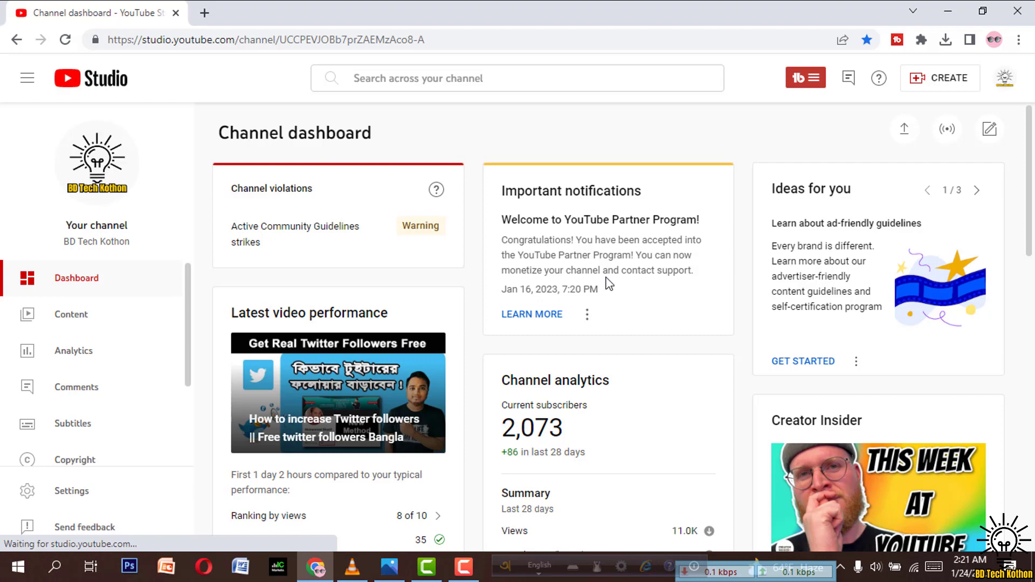
- Switch to VLC media player and play the apply_monitization recording in full screen
left_click(352, 567)
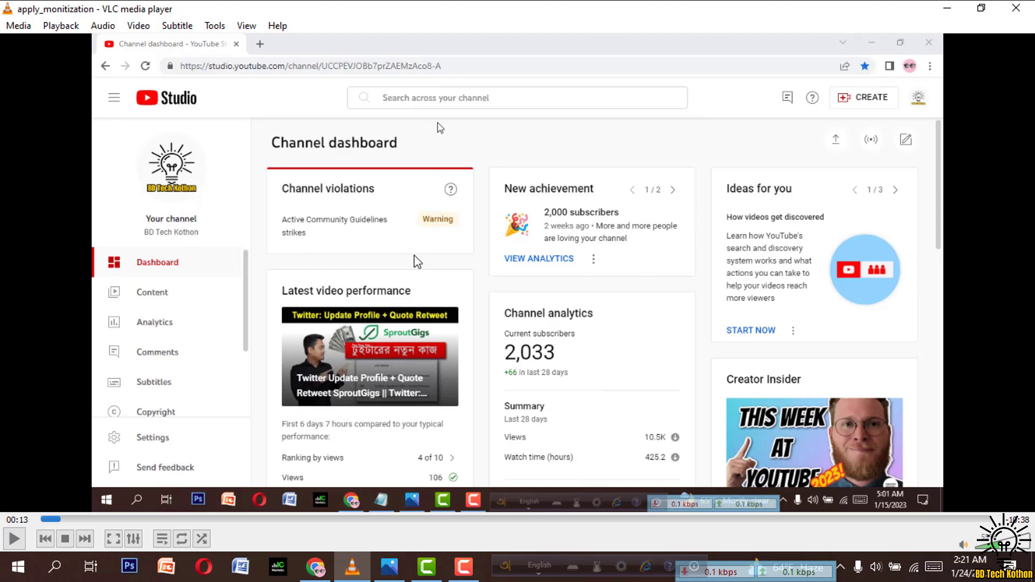
double_click(414, 254)
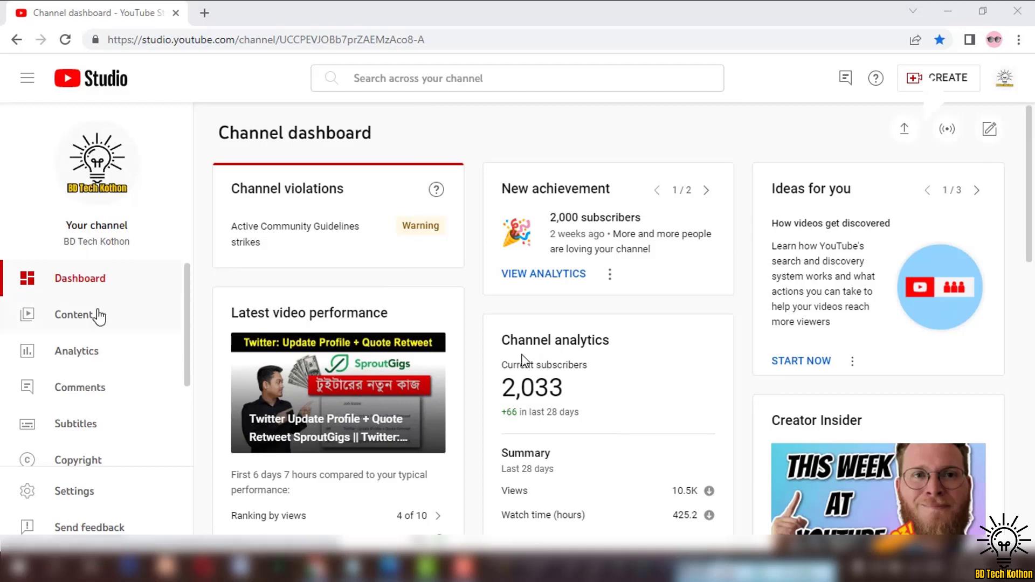
- Open the channel's Earn page and start the application to the YouTube Partner Program
scroll(98, 339, "down", 3)
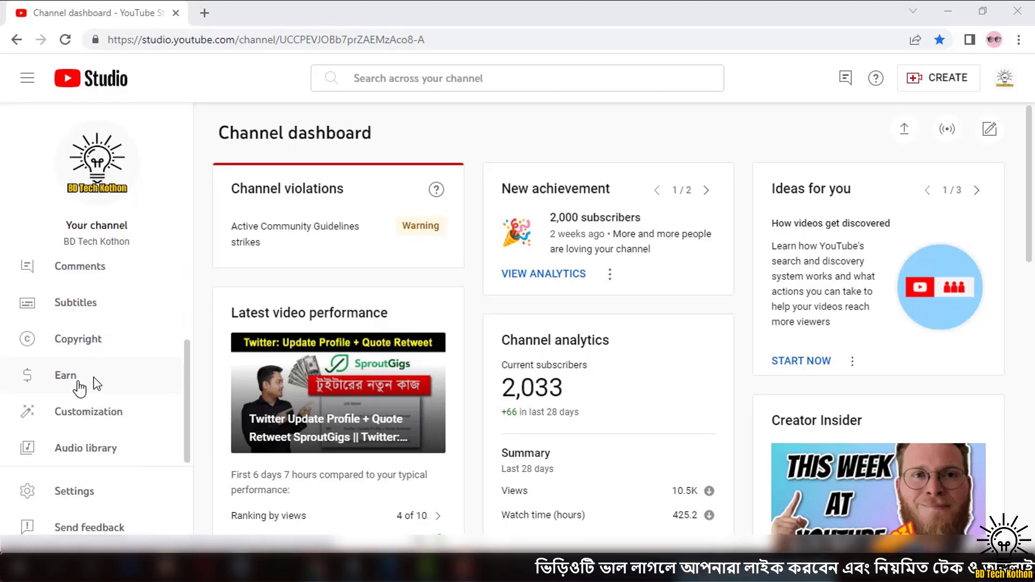
left_click(80, 386)
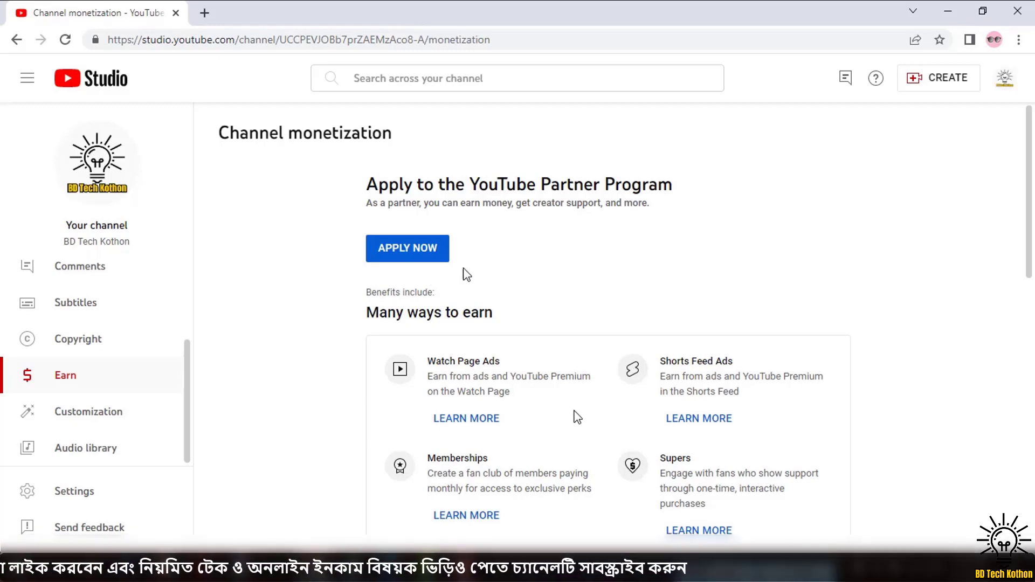
left_click(411, 251)
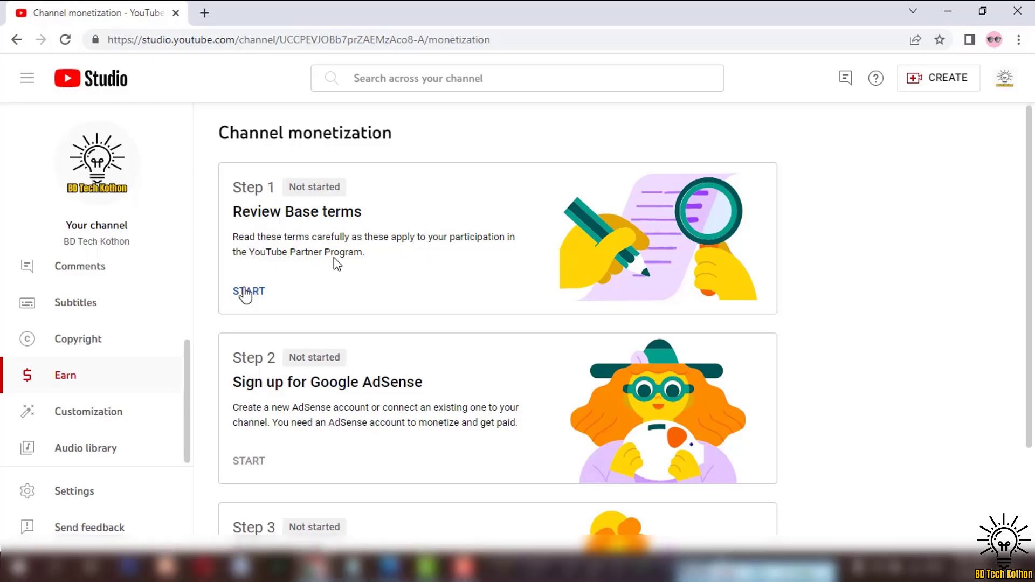
- Review the Base terms in Step 1 of the monetization application and accept them
left_click(245, 292)
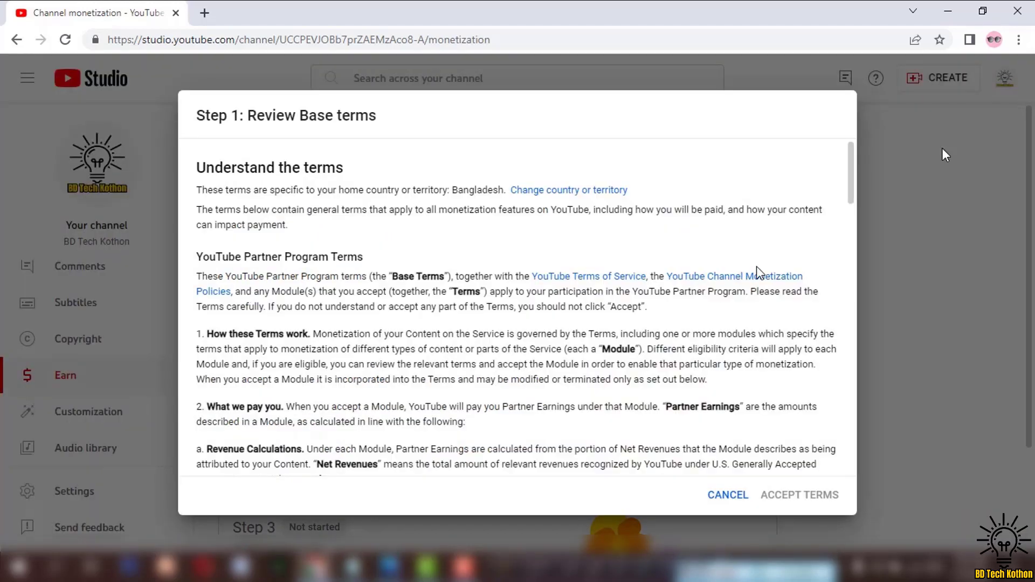
scroll(754, 278, "down", 10)
scroll(749, 283, "down", 15)
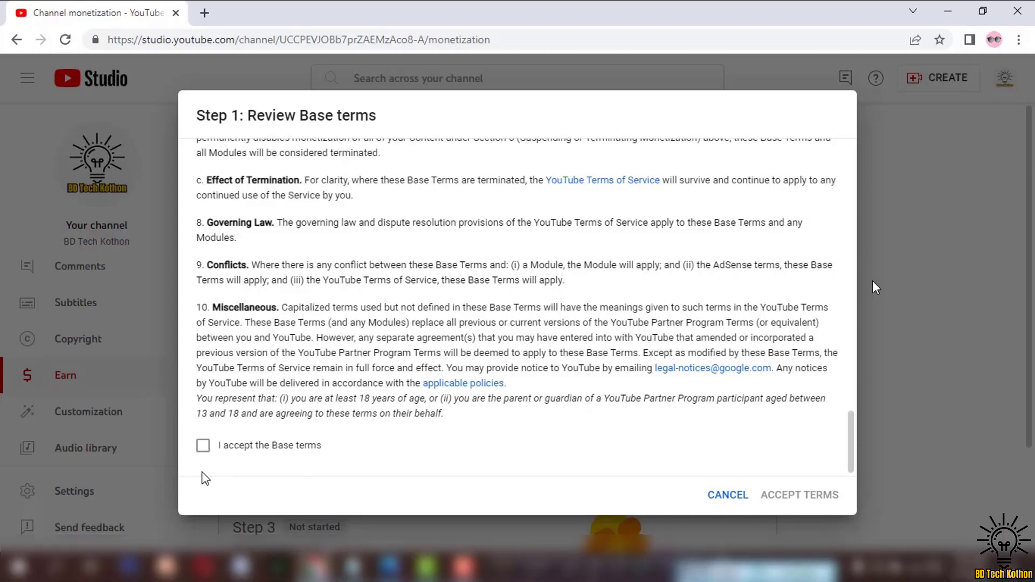
left_click(204, 445)
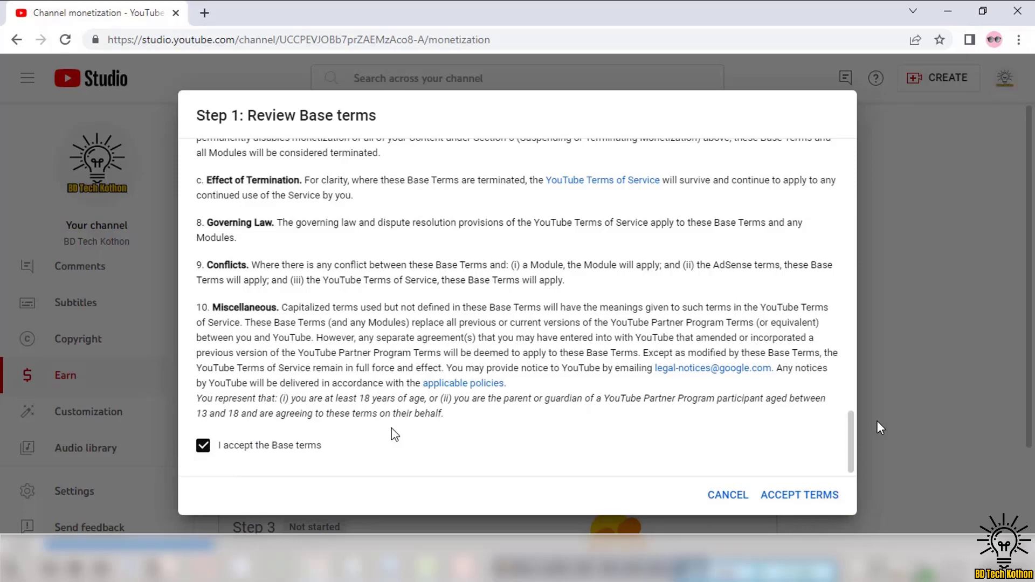
left_click(786, 496)
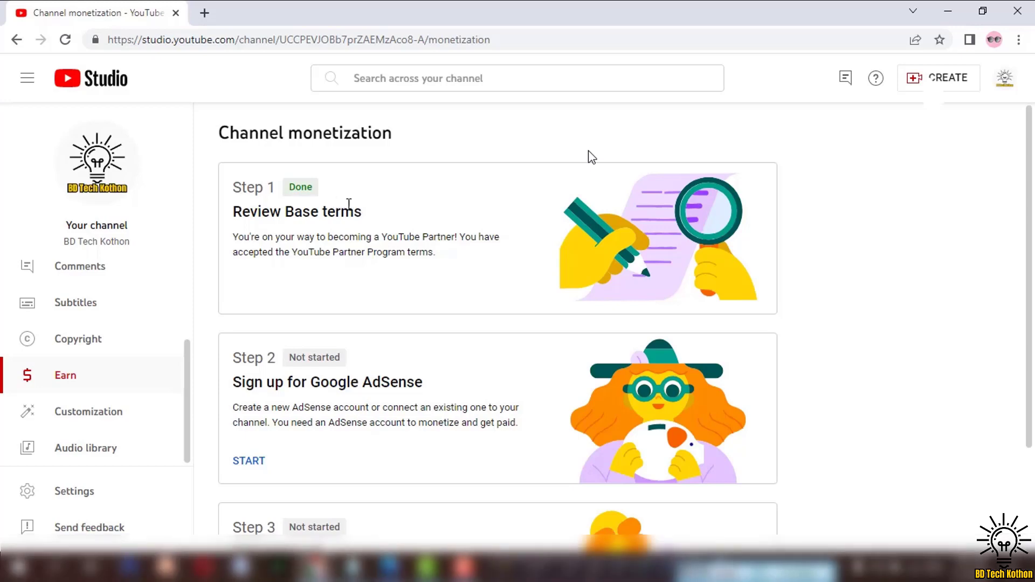
- Start the Step 2 AdSense sign-up, state that no AdSense account exists, and continue with the first listed Google account
scroll(596, 296, "down", 2)
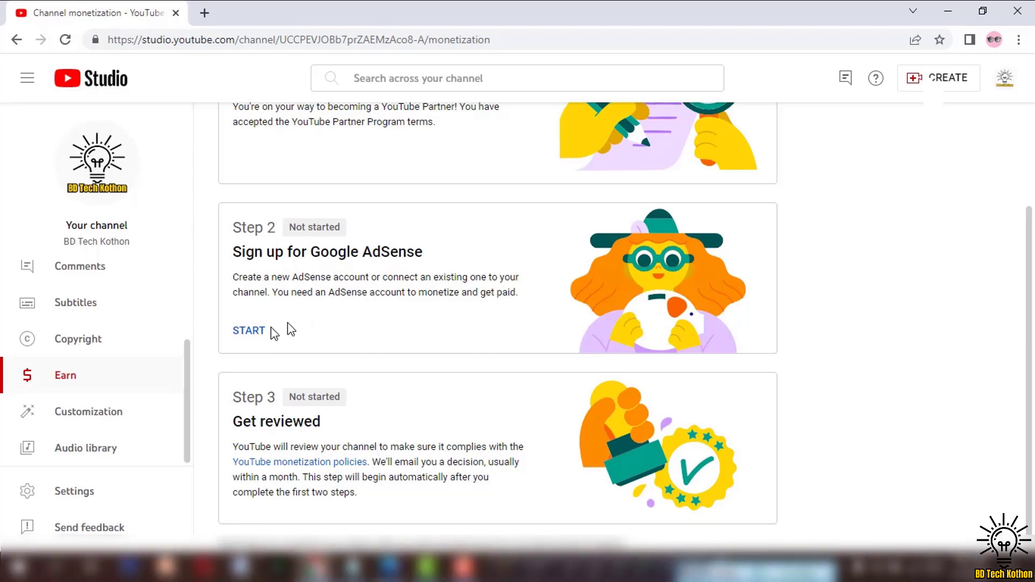
left_click(258, 336)
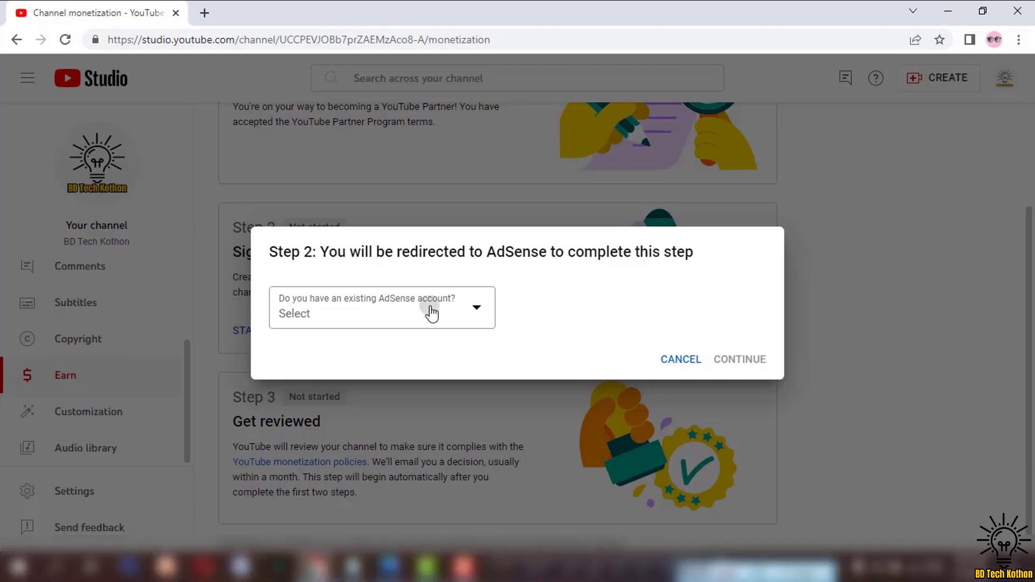
left_click(429, 310)
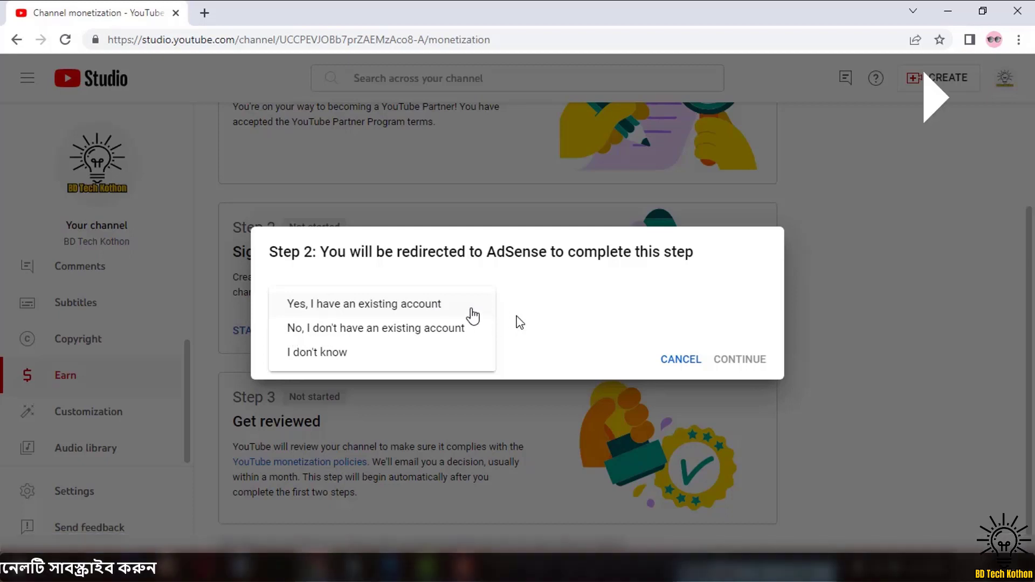
left_click(416, 329)
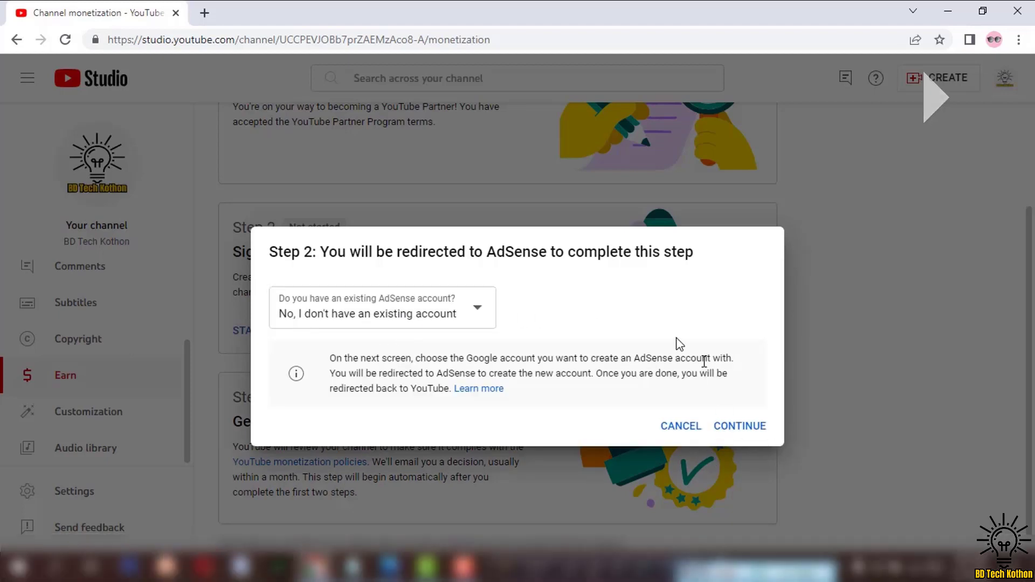
left_click(740, 426)
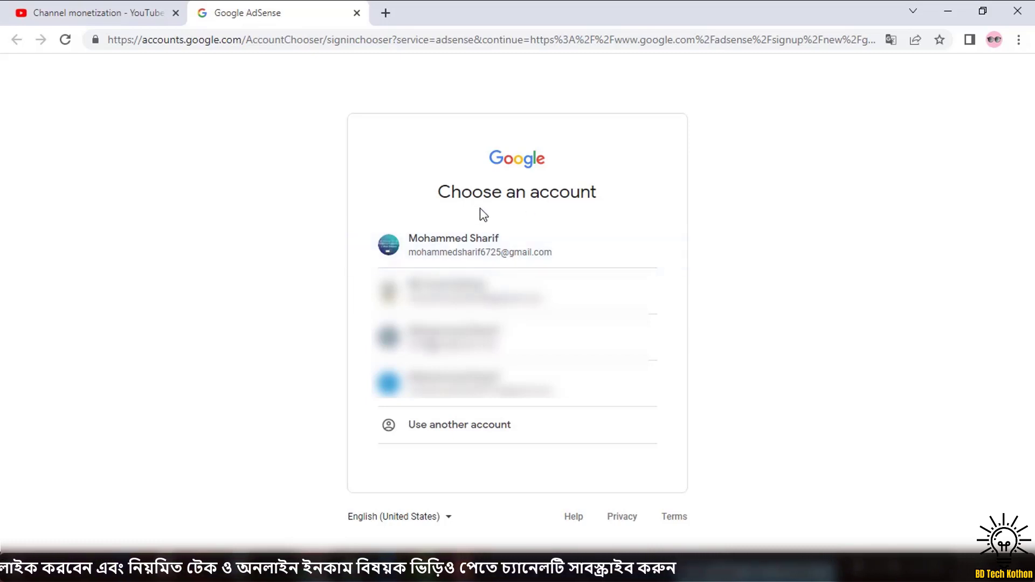
left_click(473, 249)
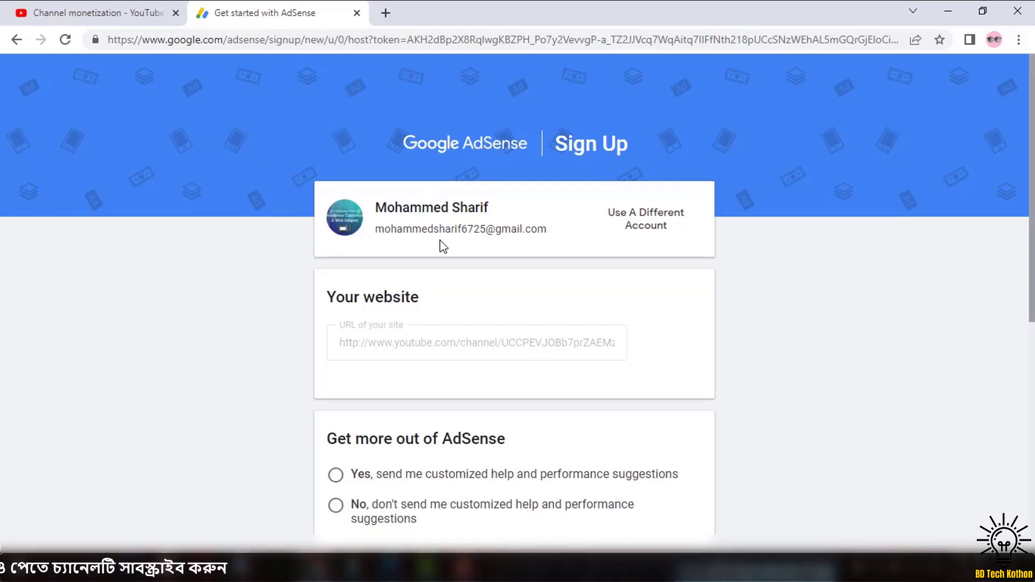
- Opt in to customized help and performance suggestions in the AdSense sign-up form
scroll(443, 247, "down", 2)
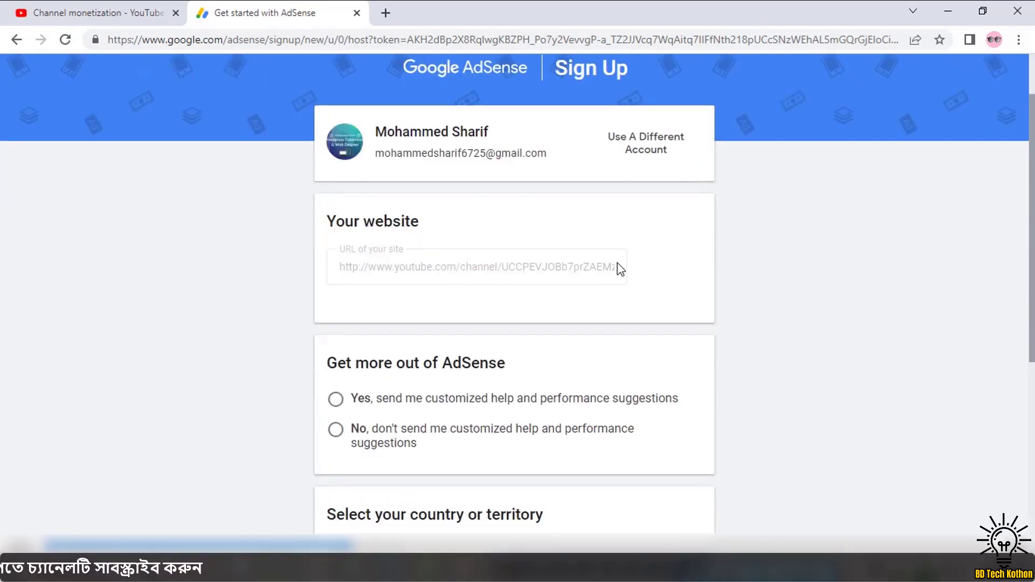
scroll(619, 268, "down", 2)
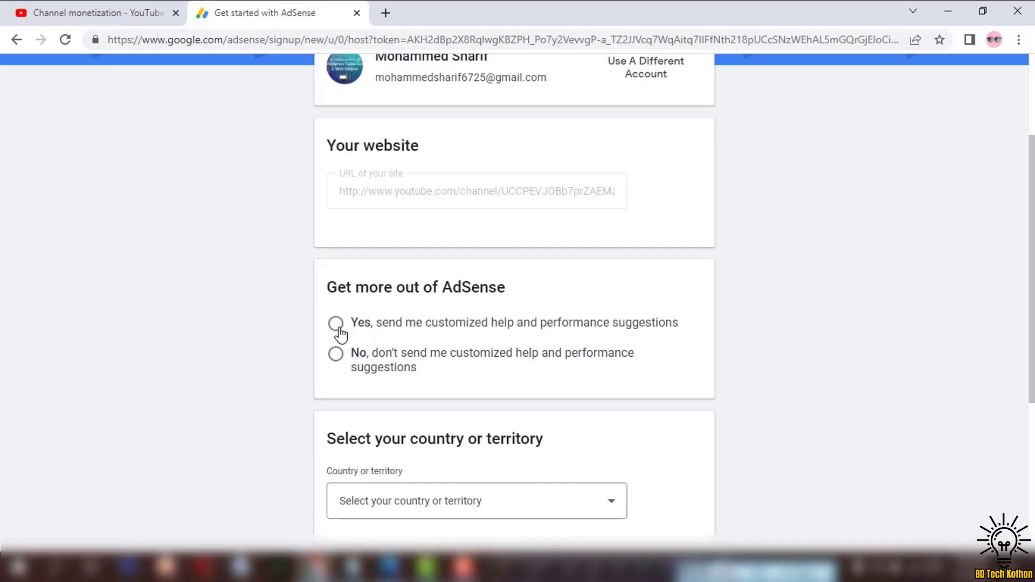
left_click(469, 322)
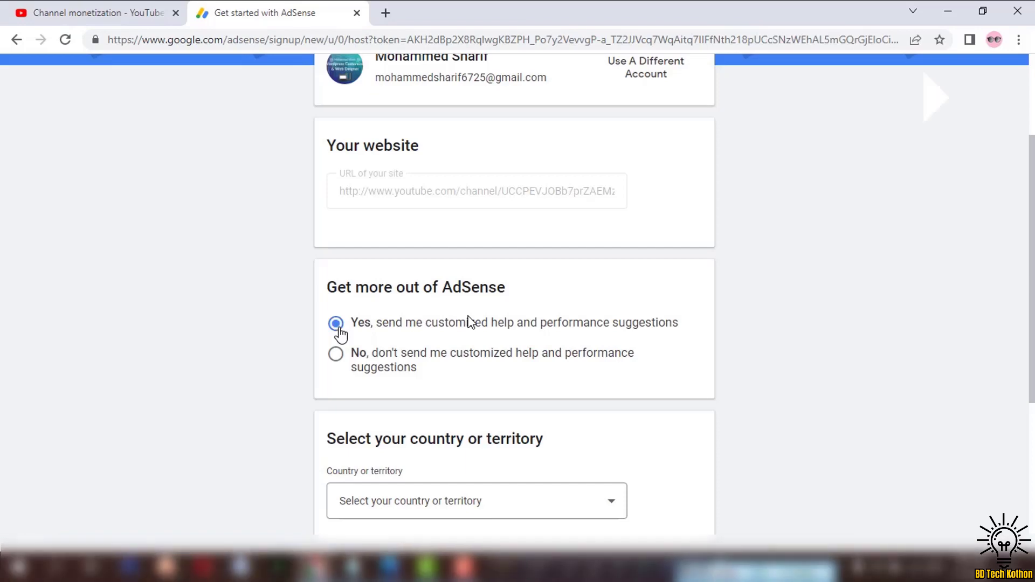
- Set the country or territory to Bangladesh in the AdSense sign-up form
scroll(469, 322, "down", 4)
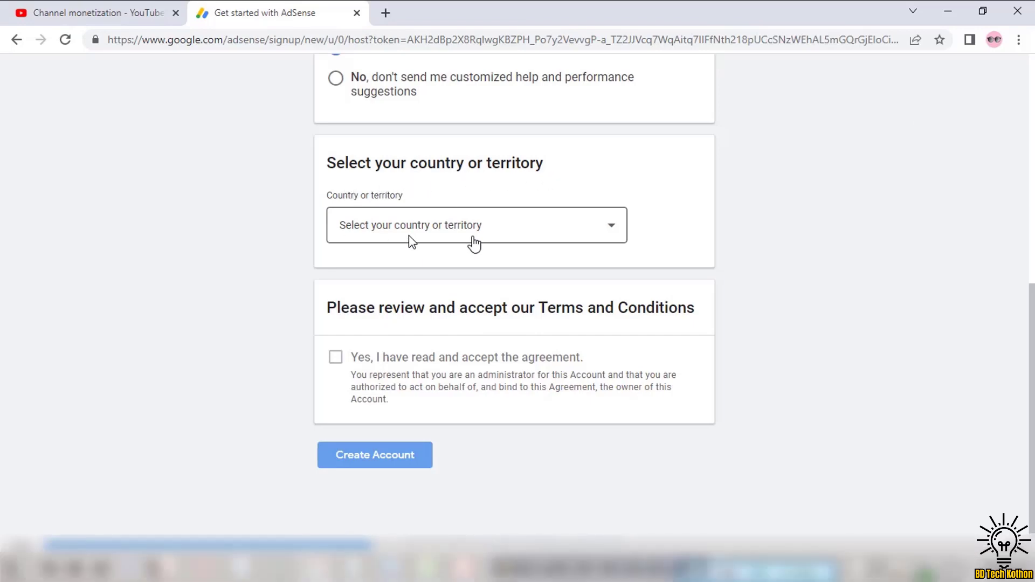
left_click(468, 229)
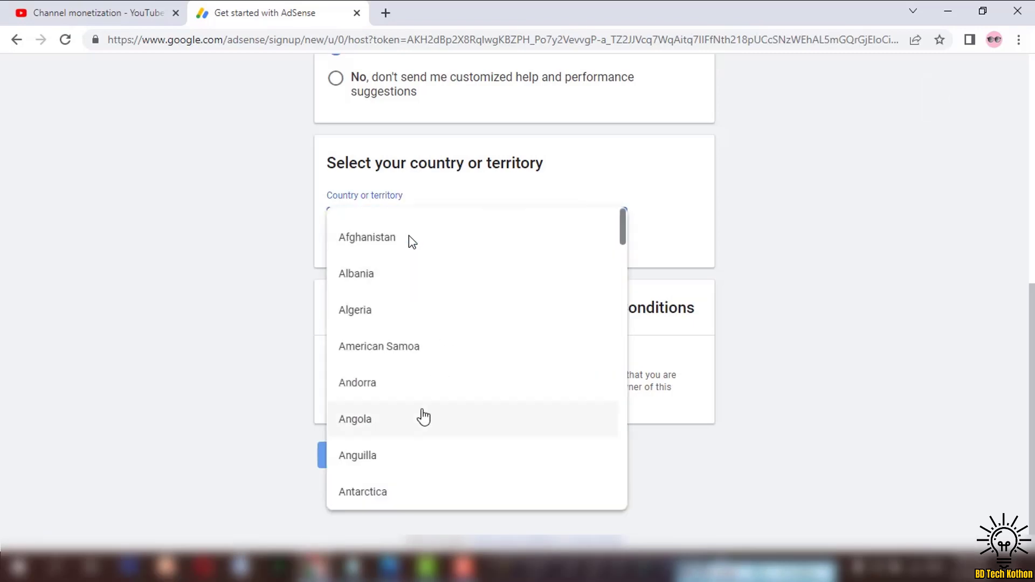
scroll(423, 416, "down", 5)
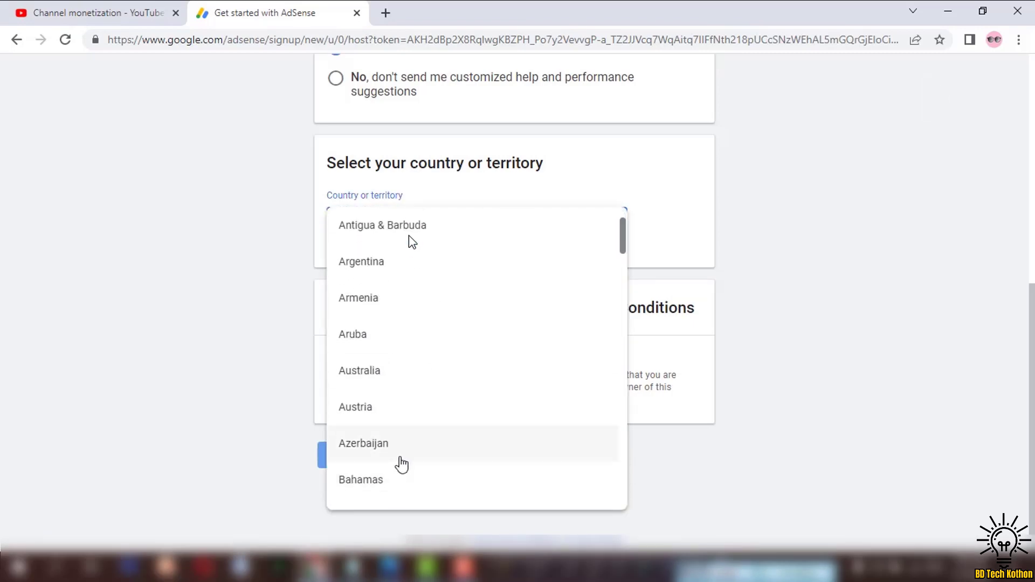
scroll(402, 465, "down", 3)
left_click(385, 338)
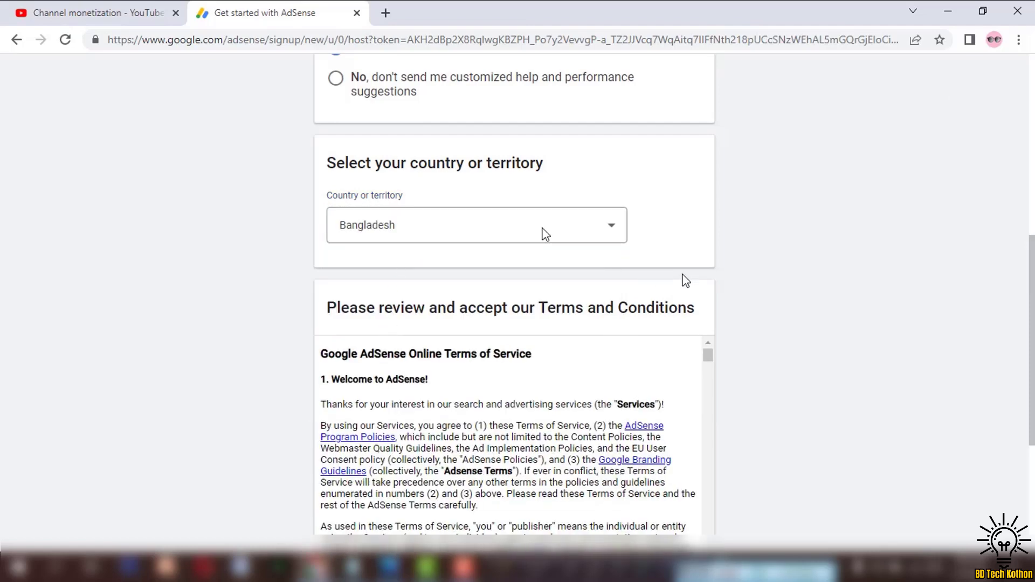
- Read through the AdSense Terms of Service to the end, accept the agreement and create the account
scroll(685, 274, "down", 3)
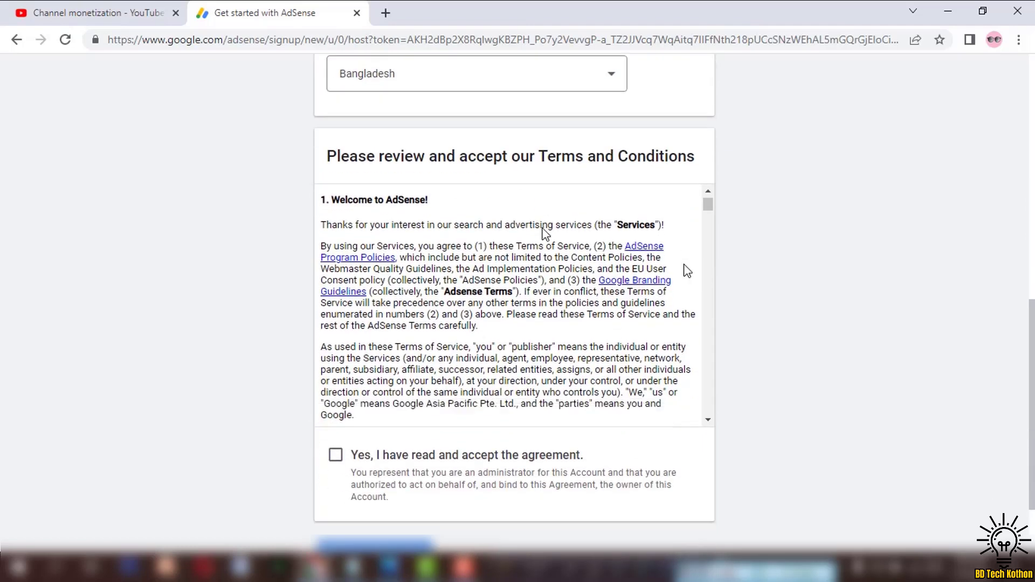
scroll(684, 269, "down", 8)
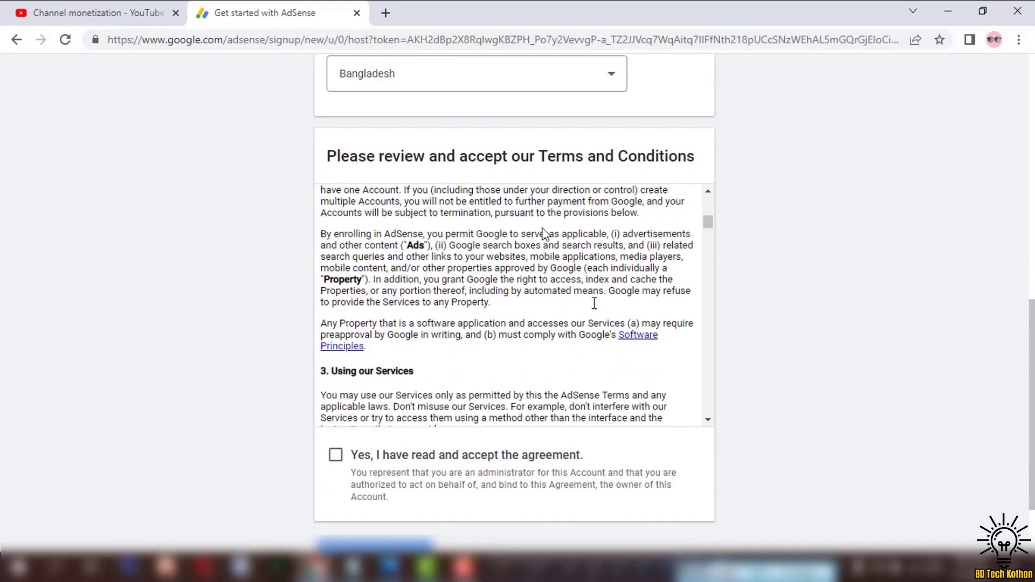
scroll(594, 303, "down", 10)
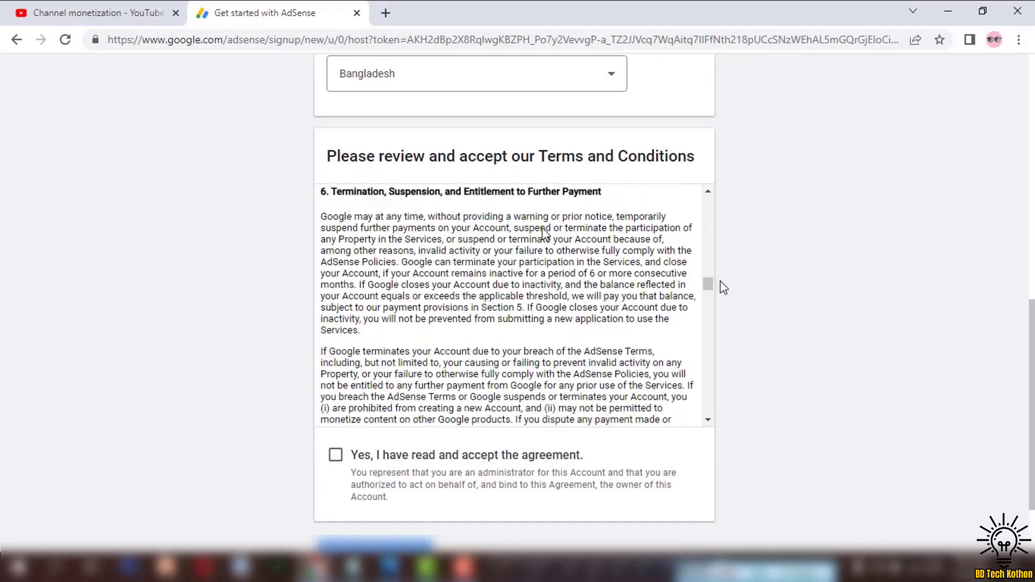
left_click_drag(709, 295, 707, 412)
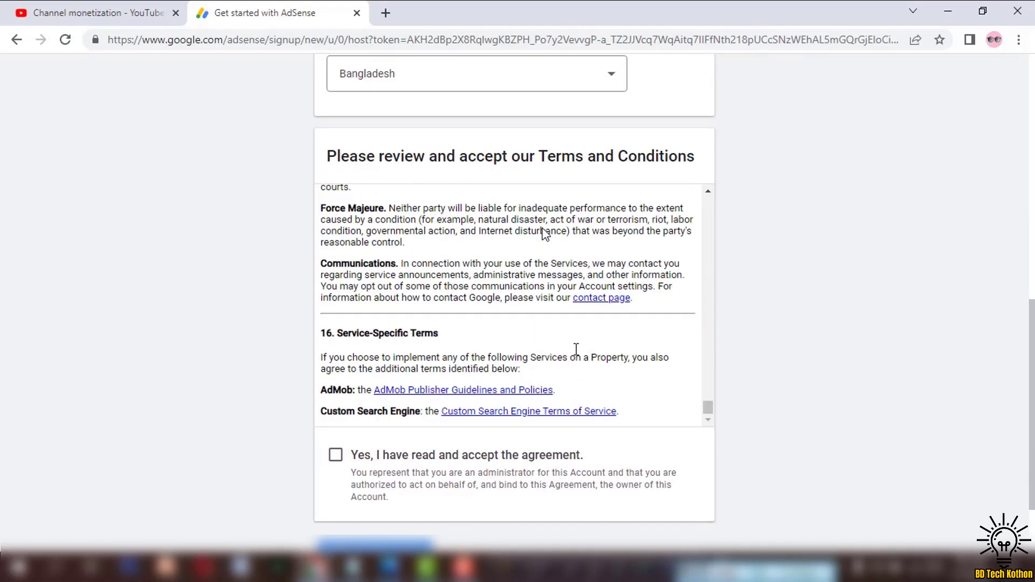
left_click(335, 455)
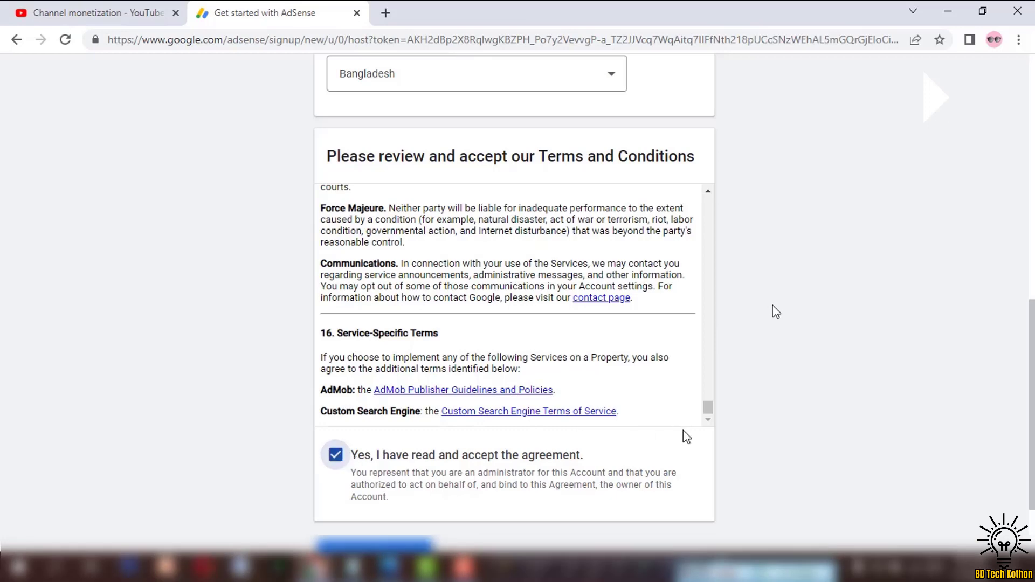
scroll(690, 452, "down", 2)
left_click(380, 458)
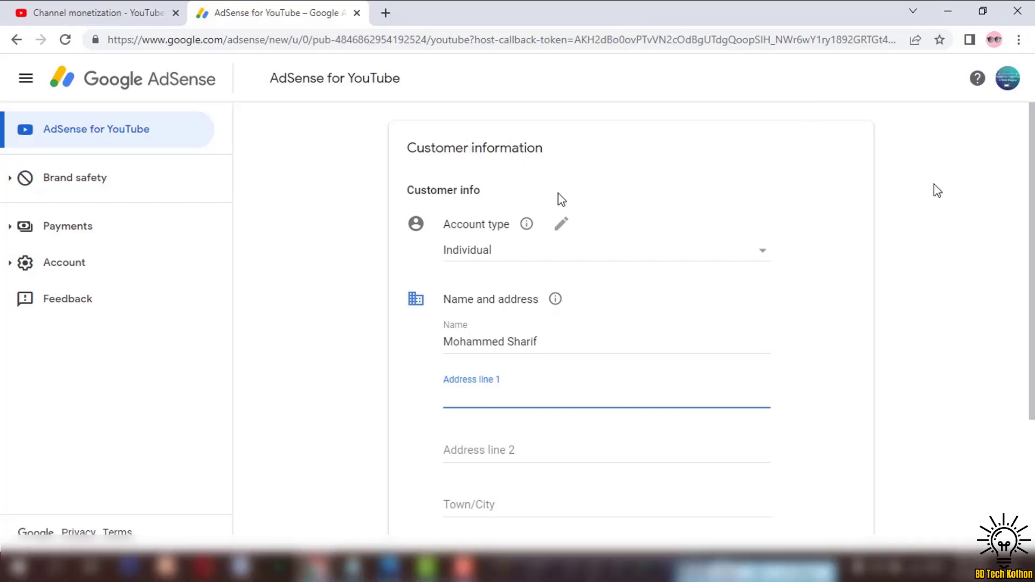
- Select Individual as the account type in the customer information form
scroll(560, 199, "down", 1)
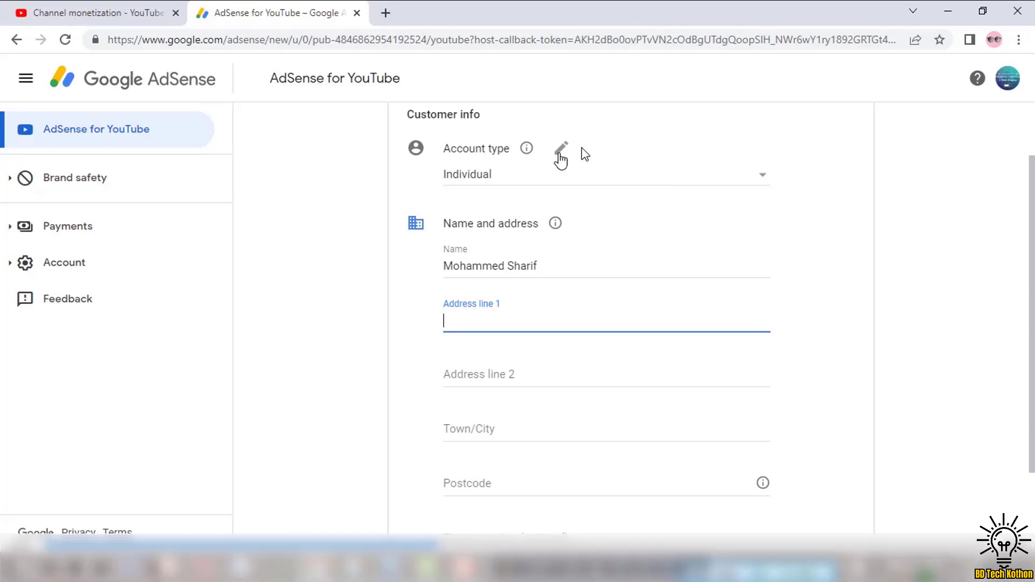
left_click(761, 176)
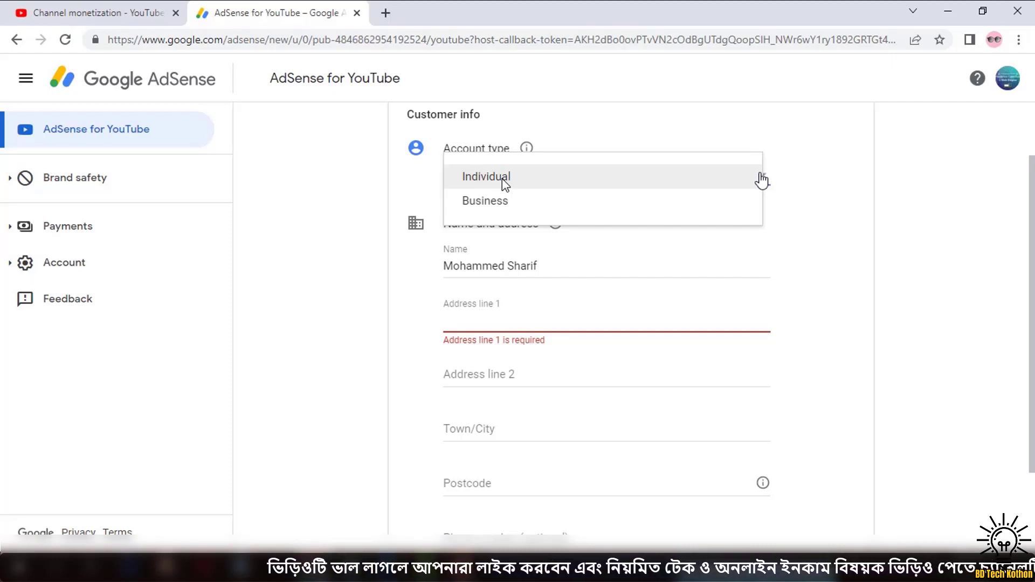
left_click(593, 173)
left_click(556, 266)
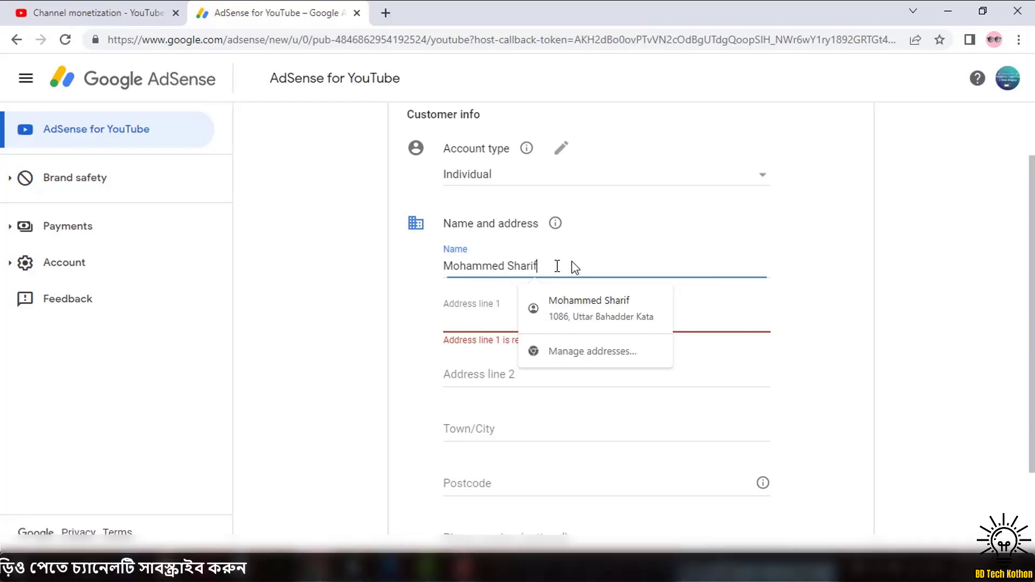
left_click(543, 318)
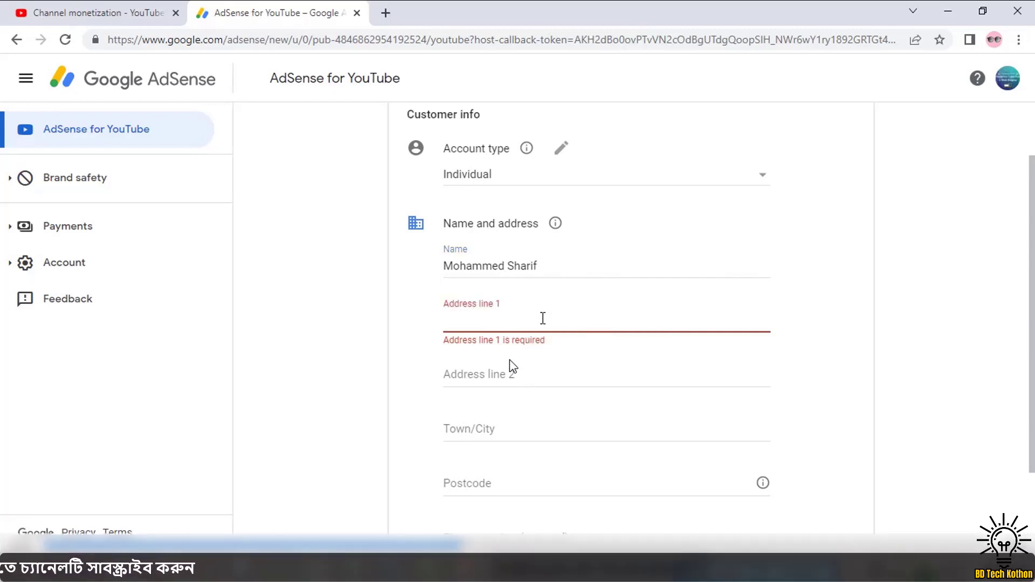
left_click(430, 513)
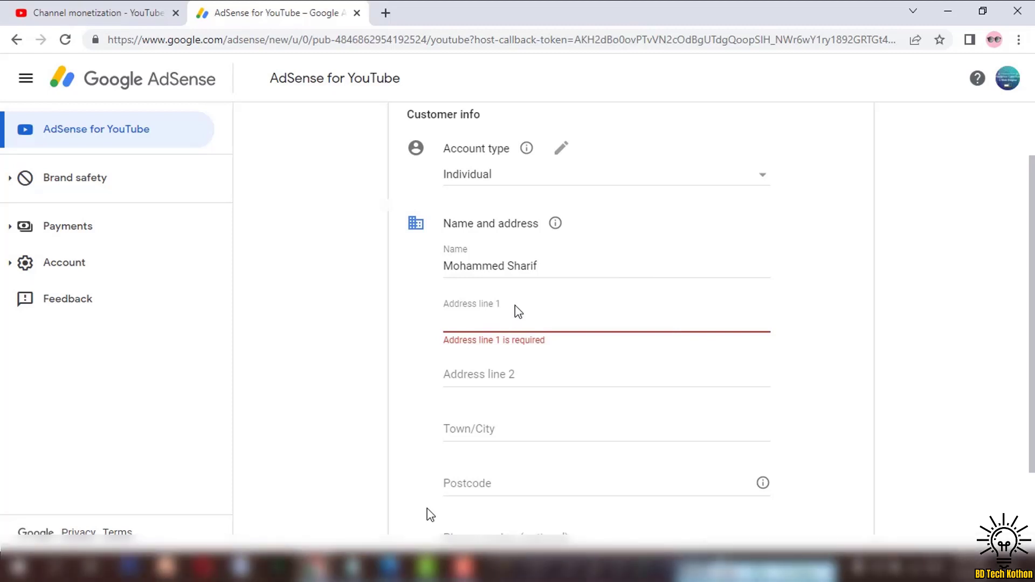
- Switch to the Notepad document with the account details and copy the postal address after the "Vill:" label
key("alt+Tab")
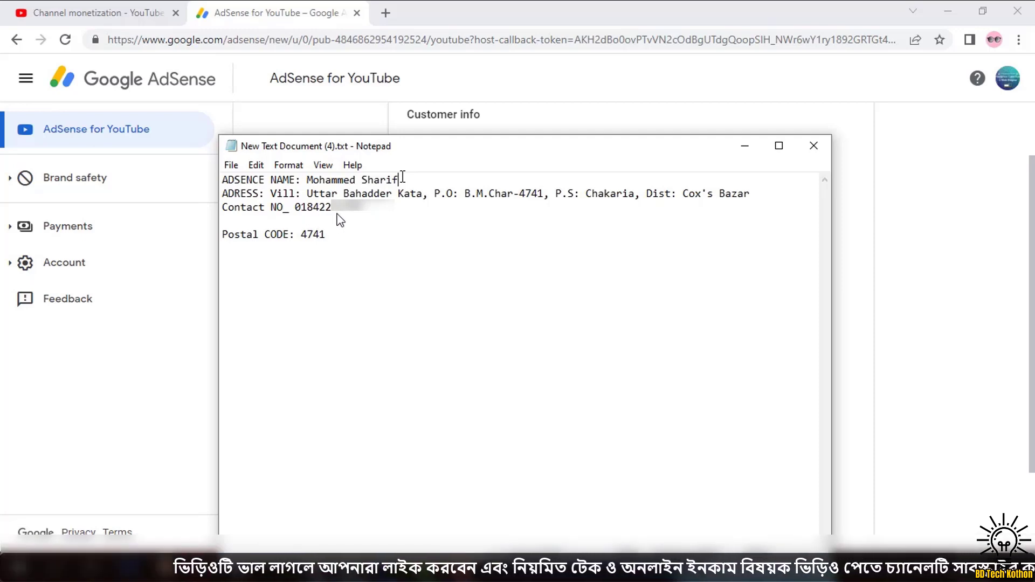
left_click_drag(401, 178, 306, 180)
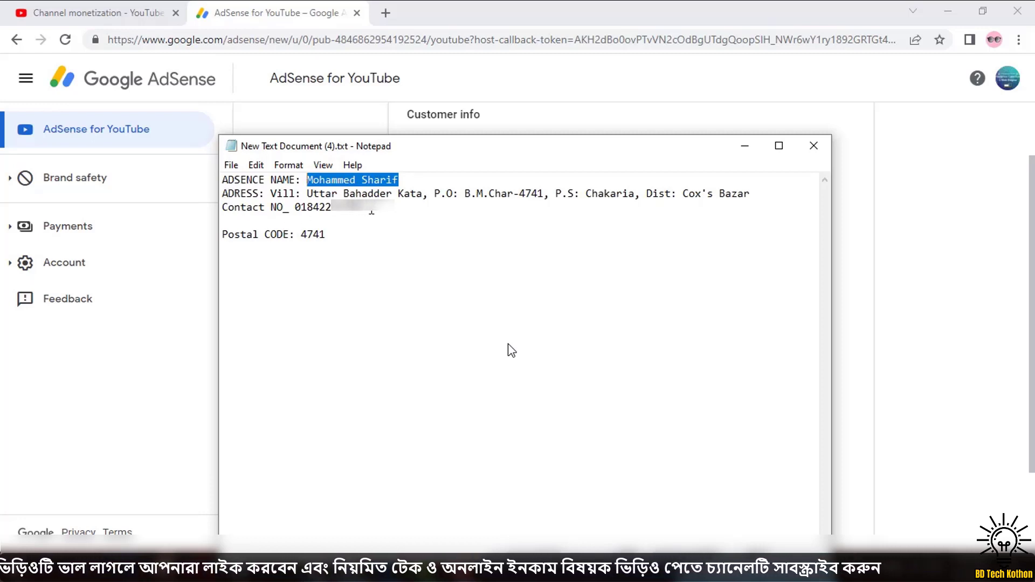
left_click_drag(307, 193, 748, 193)
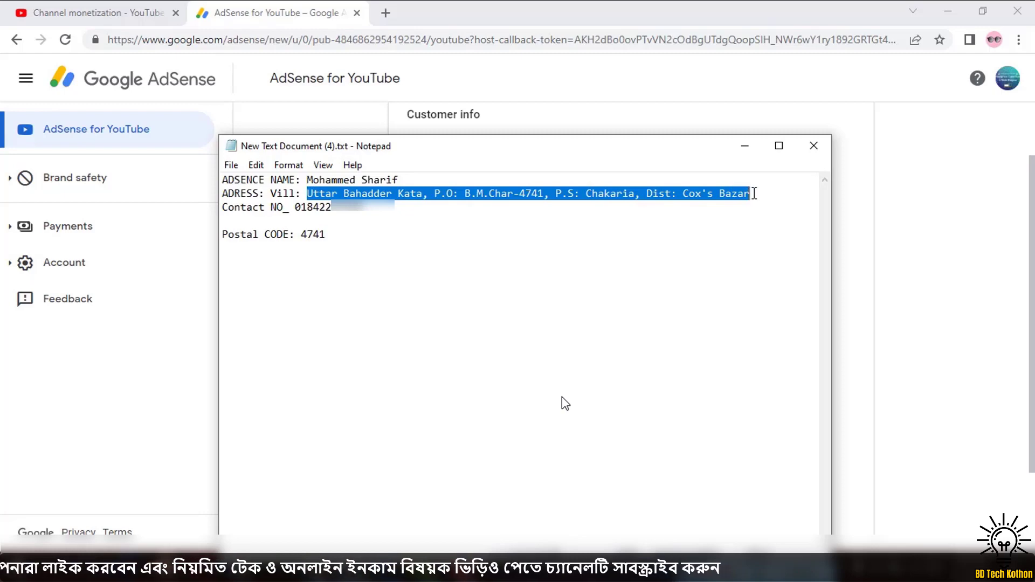
right_click(491, 193)
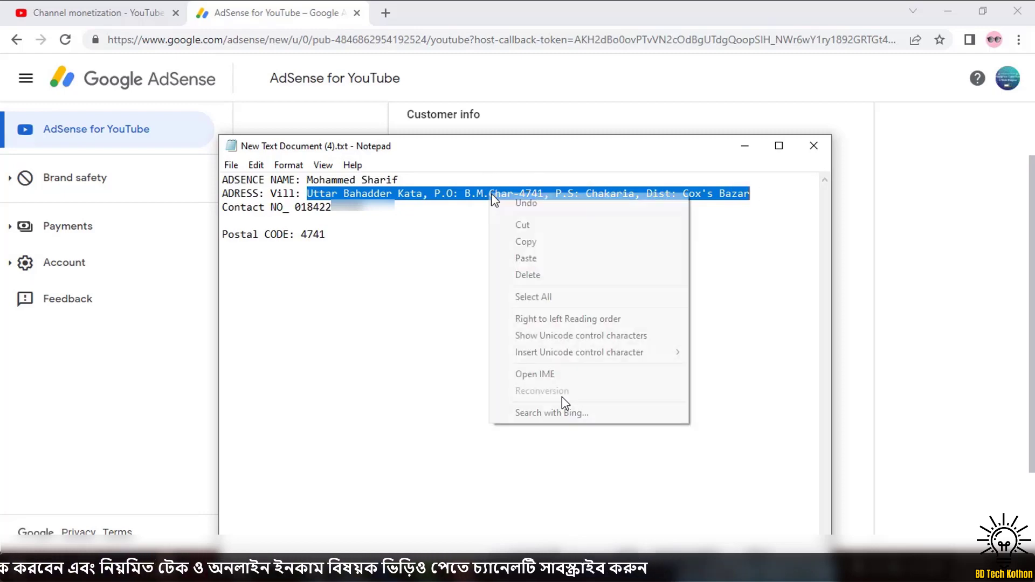
left_click(528, 243)
- Minimize the Notepad document and paste the copied postal address into Address line 1 of the AdSense customer information form
left_click(744, 148)
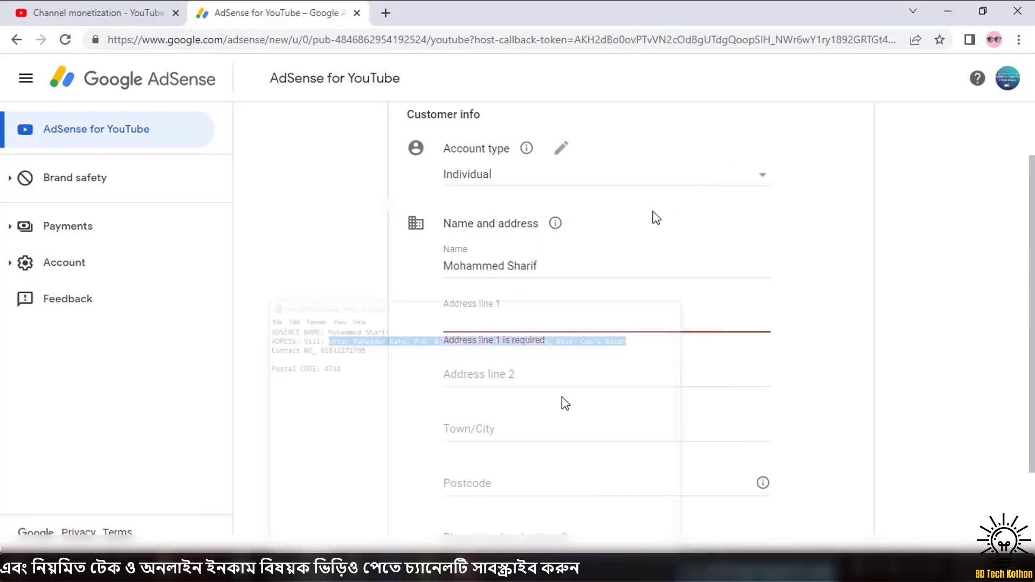
left_click(480, 316)
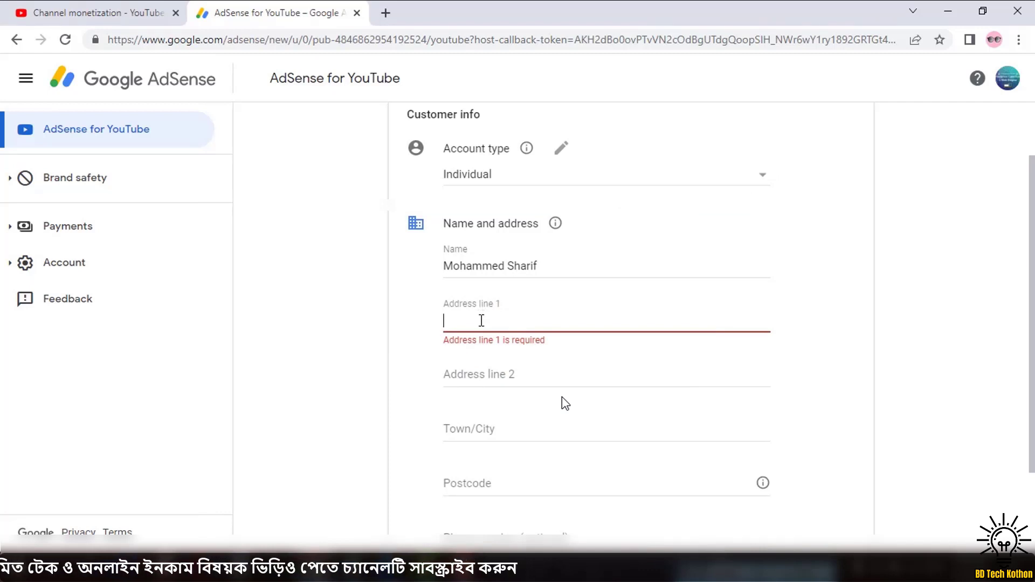
key("ctrl+v")
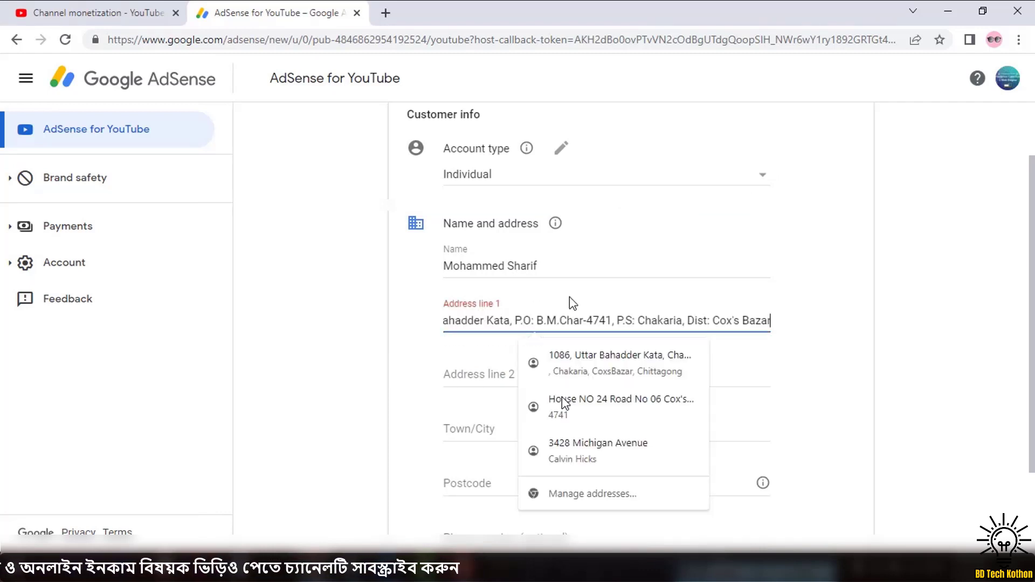
key("Tab")
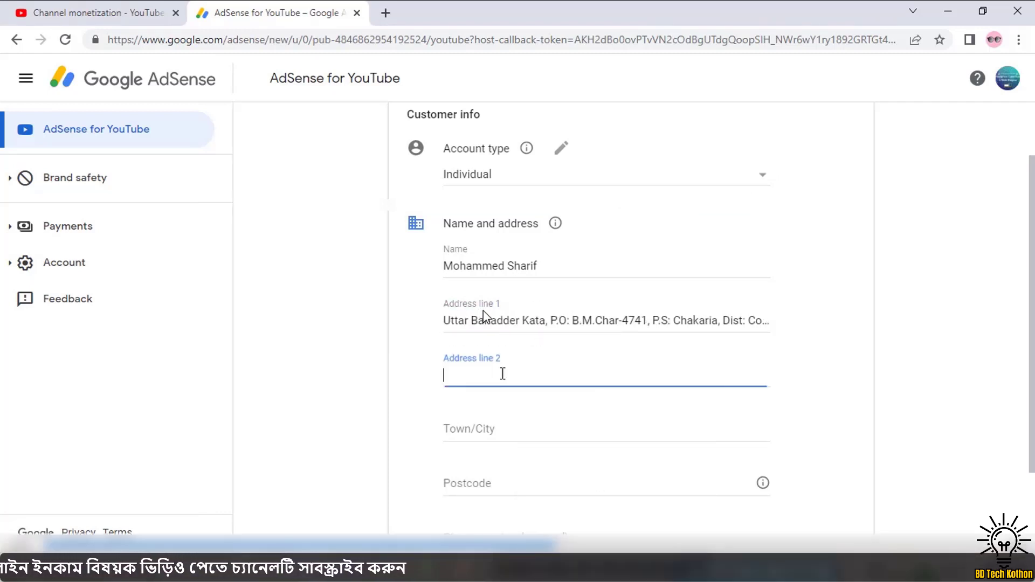